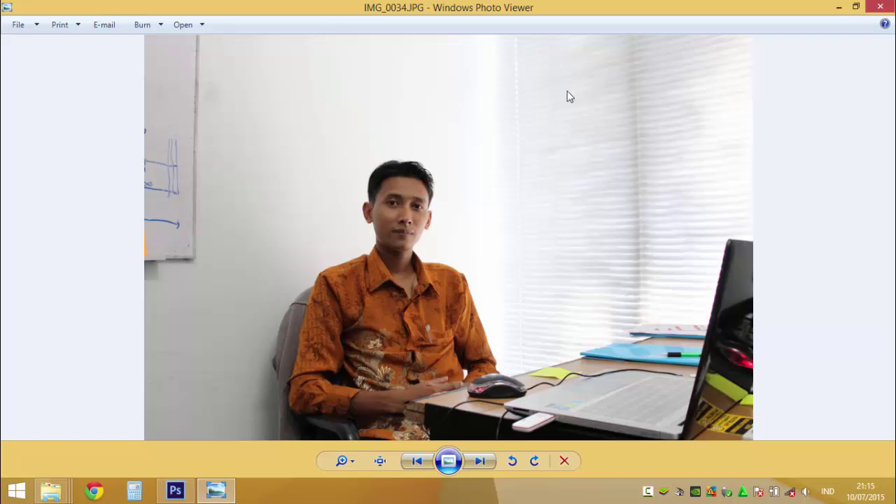
Close the Windows Photo Viewer preview of IMG_0034.JPG to reveal Photoshop.
left_click(880, 6)
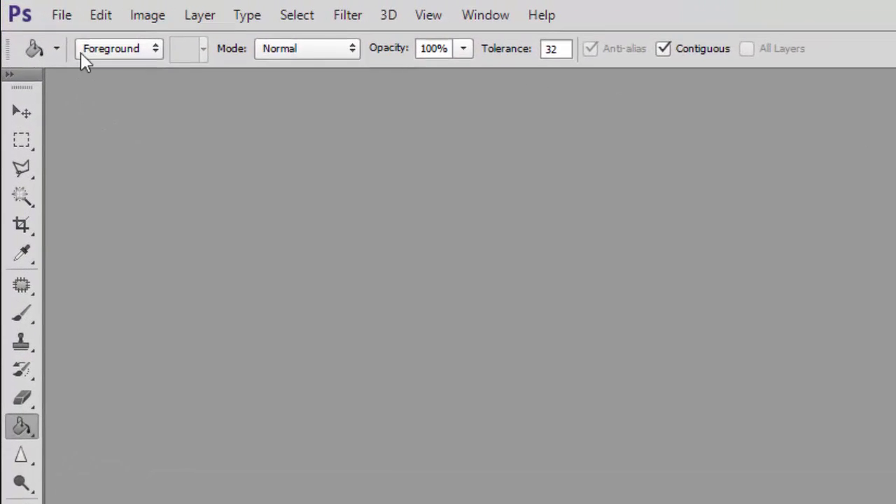
Open the rice-terrace landscape JPG.
left_click(70, 18)
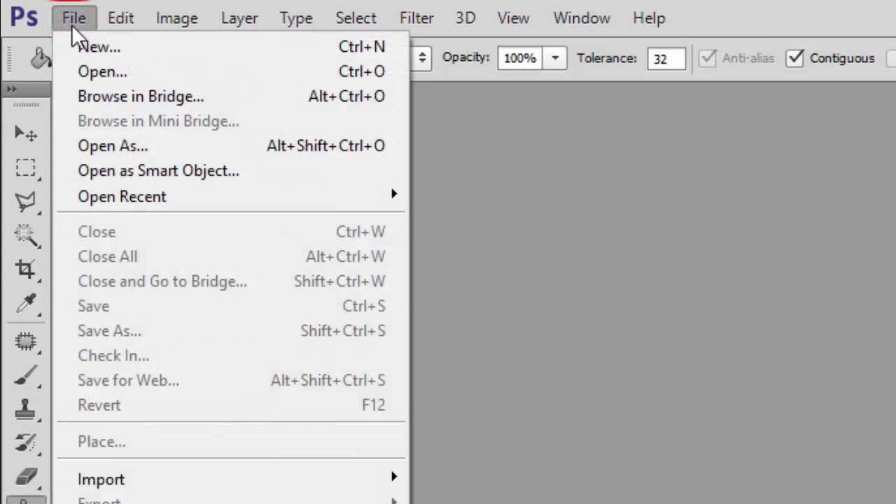
left_click(91, 72)
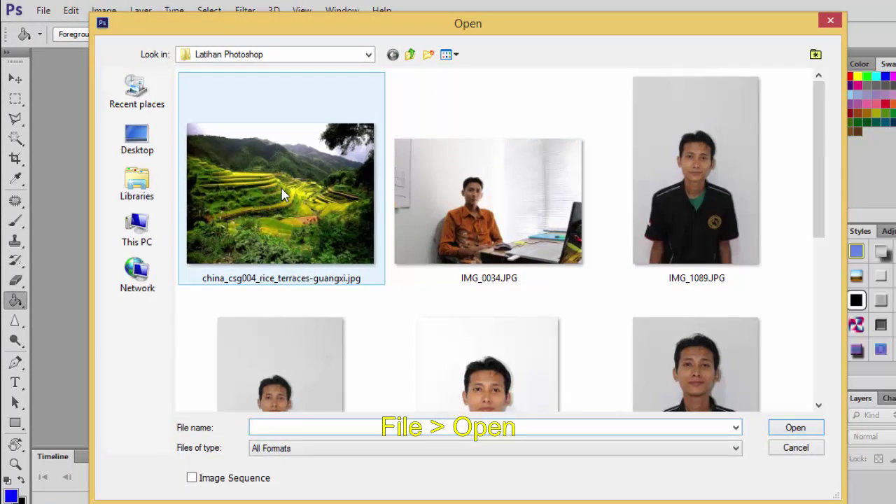
double_click(289, 196)
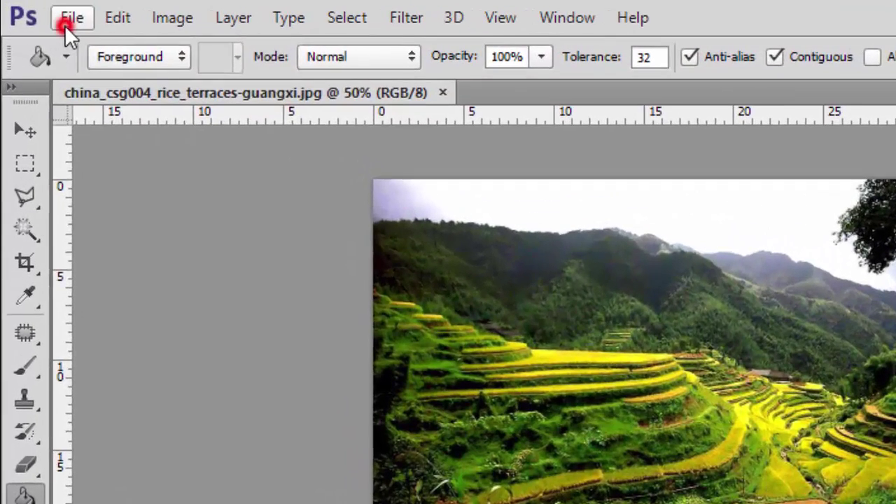
Place IMG_0034.JPG onto the landscape and drag it toward the lower right.
left_click(64, 25)
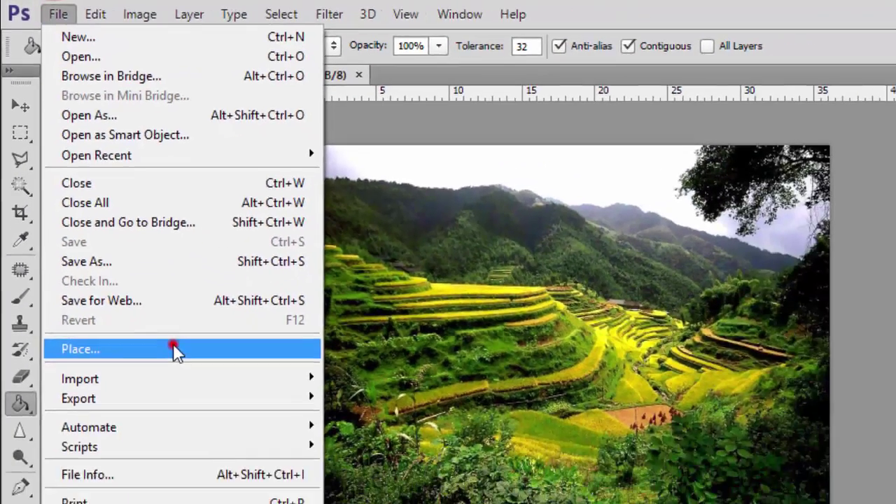
left_click(219, 434)
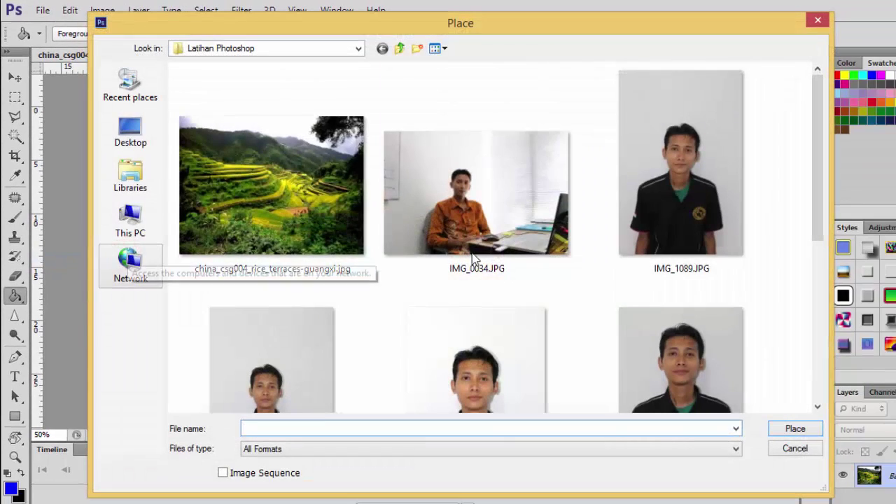
double_click(530, 192)
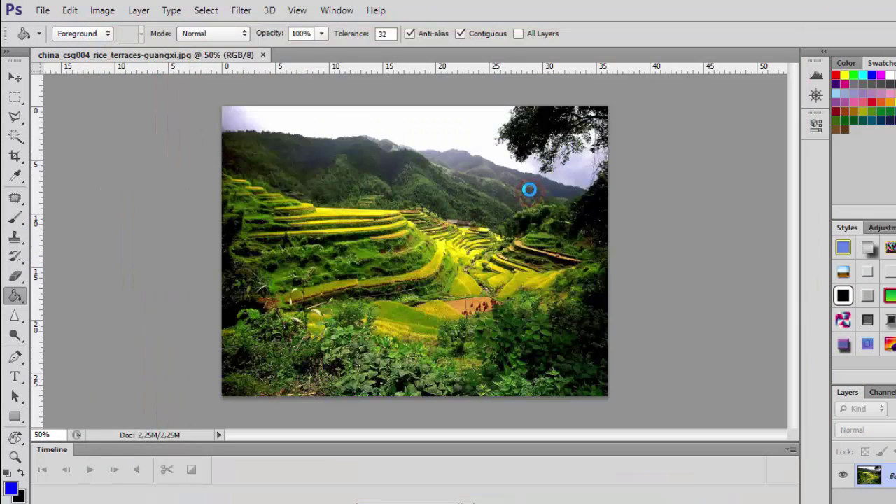
left_click_drag(500, 242, 498, 256)
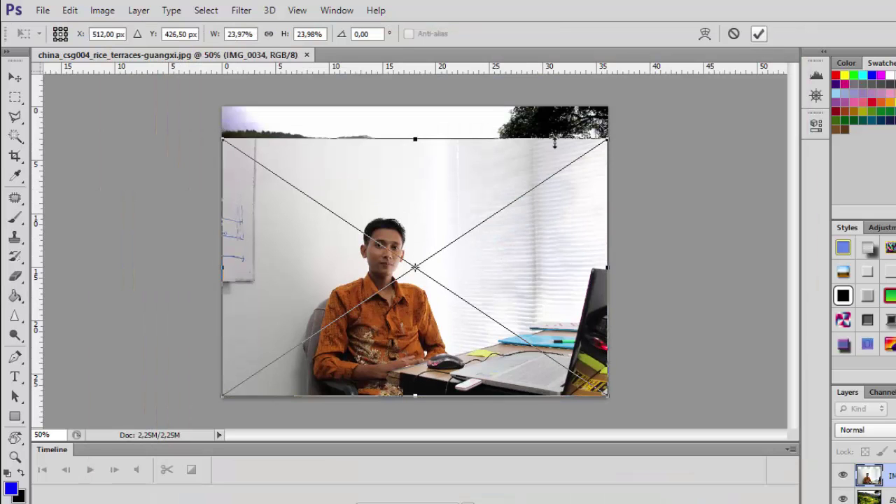
left_click_drag(433, 233, 563, 282)
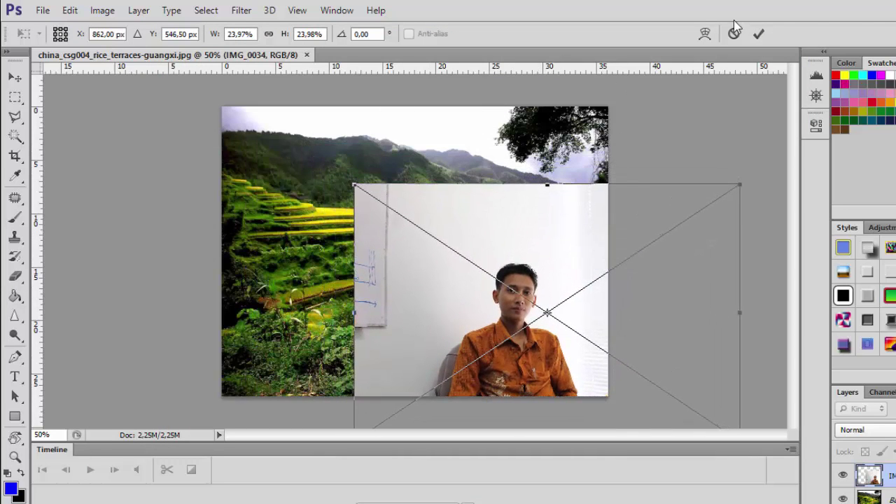
Commit the placed IMG_0034 photo and select the plain Eraser Tool.
left_click(758, 33)
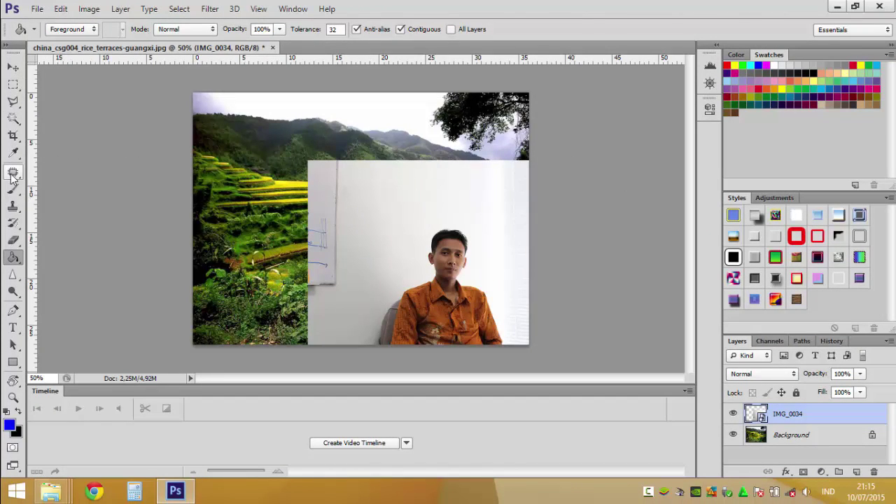
left_click(16, 240)
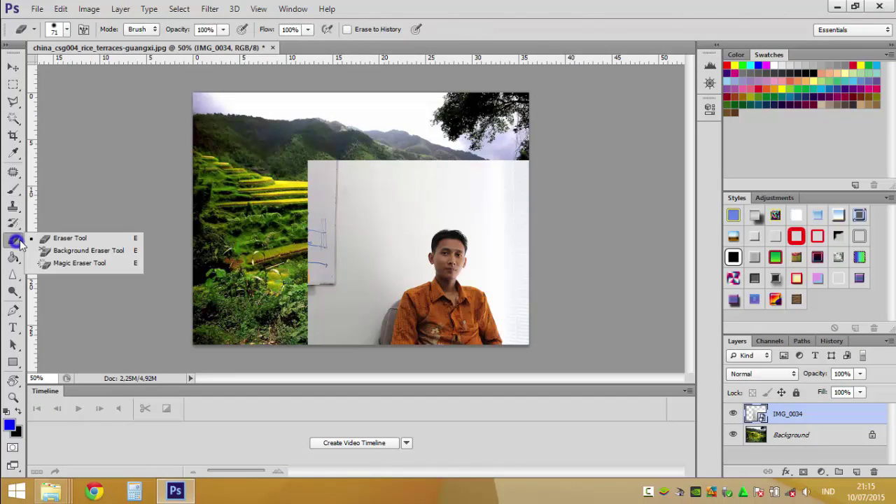
left_click(54, 239)
Dismiss the smart-object erase prompts and rasterize the IMG_0034 layer instead.
left_click(402, 203)
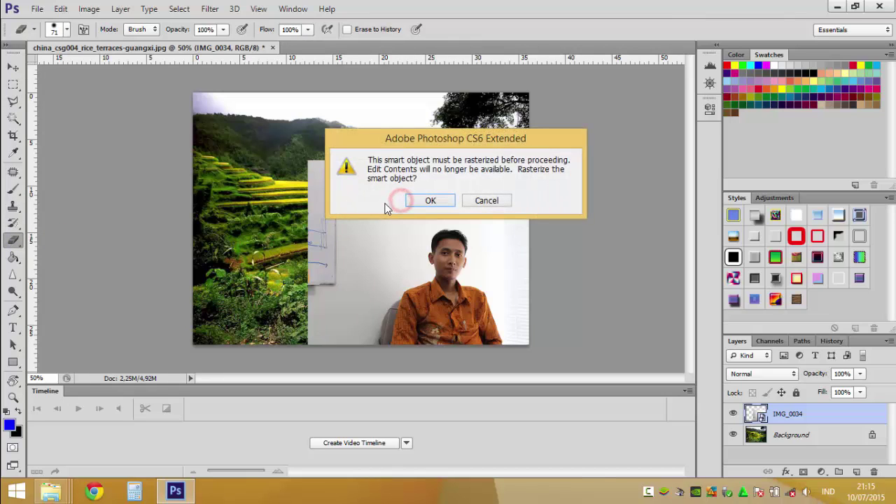
left_click(499, 201)
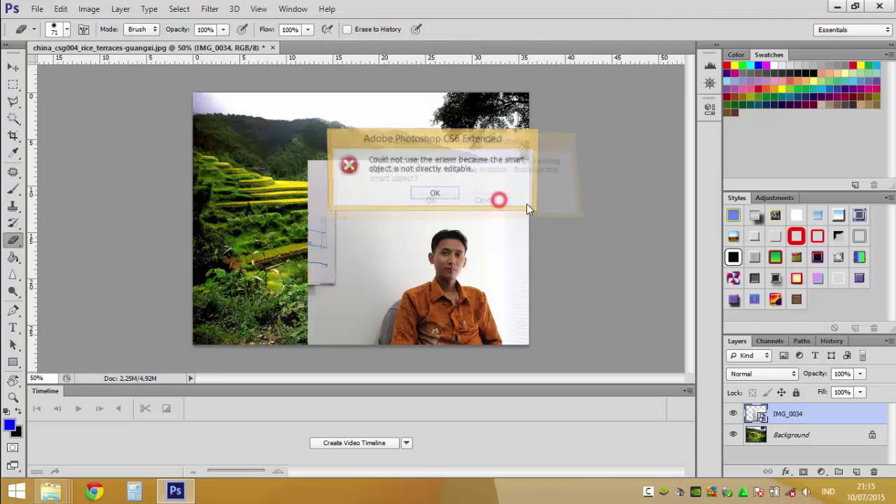
left_click(436, 193)
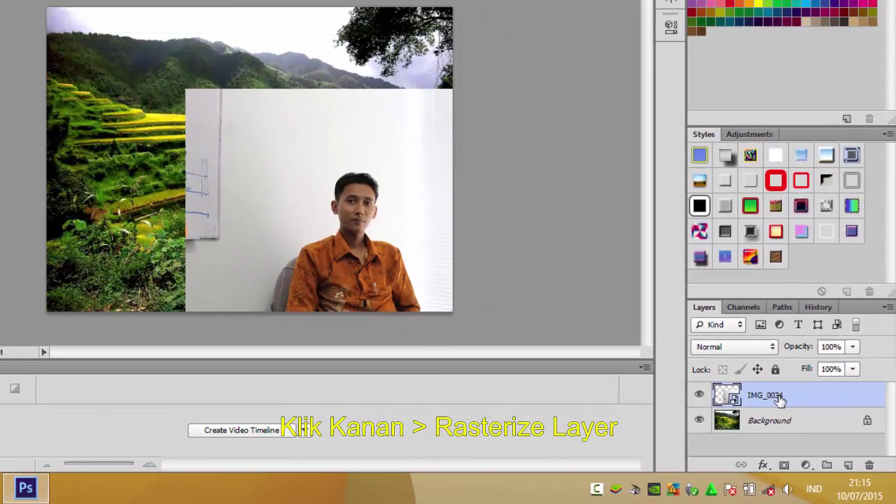
right_click(779, 398)
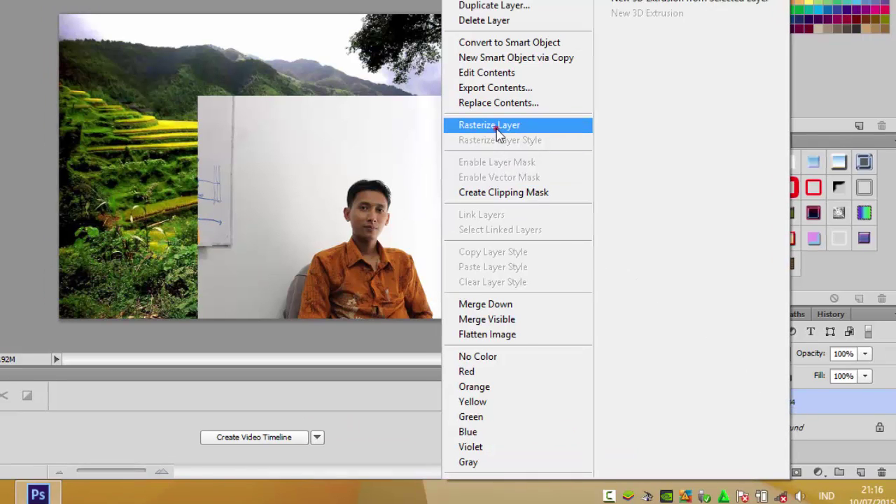
left_click(486, 126)
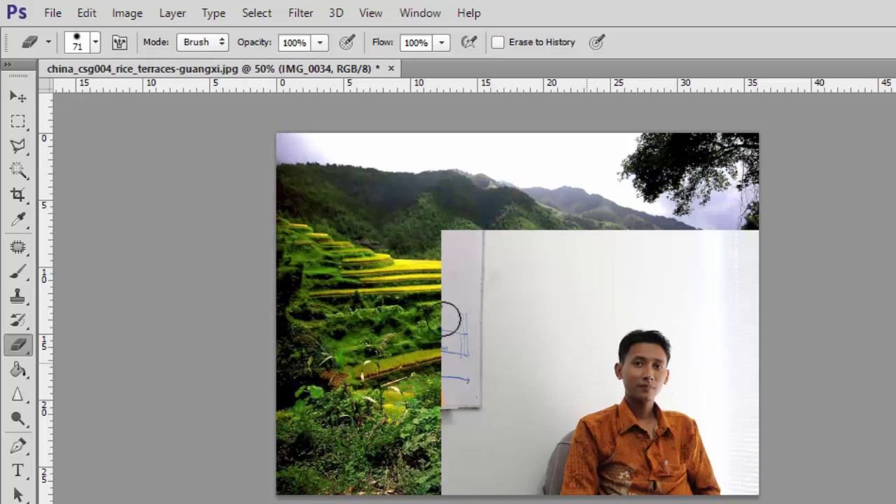
With the Polygonal Lasso, outline the man's shoulder, head and right side while zoomed in.
left_click(17, 145)
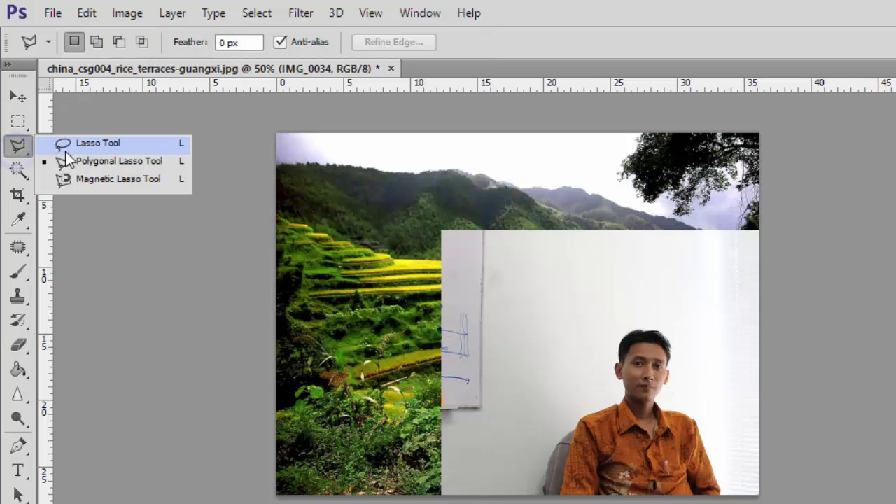
left_click(84, 160)
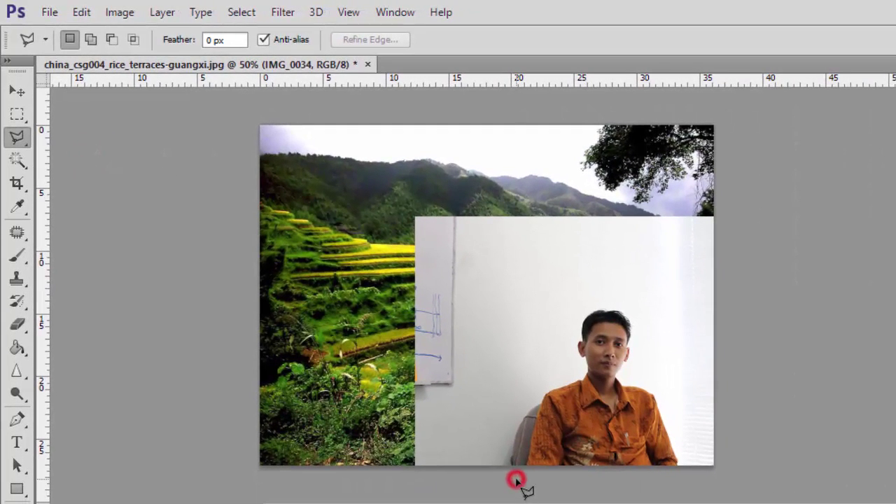
left_click(516, 479)
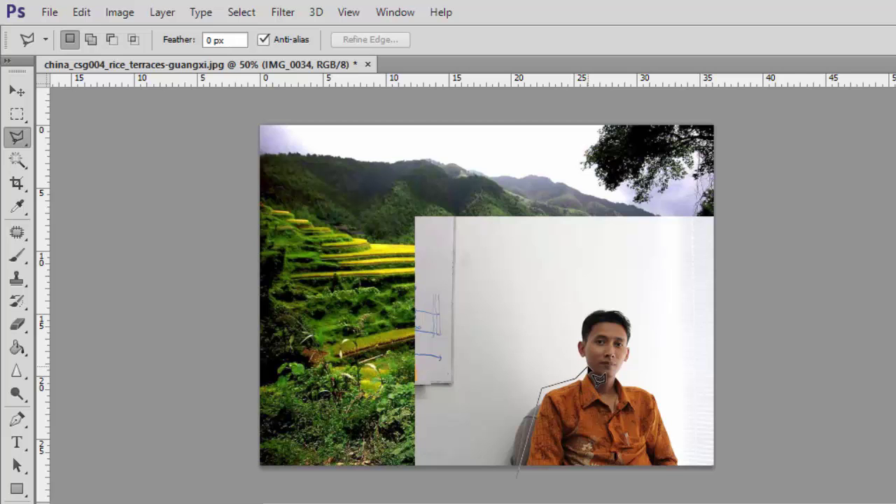
scroll(598, 379, "up", 1)
scroll(598, 378, "up", 1)
scroll(599, 378, "up", 1)
scroll(598, 379, "up", 1)
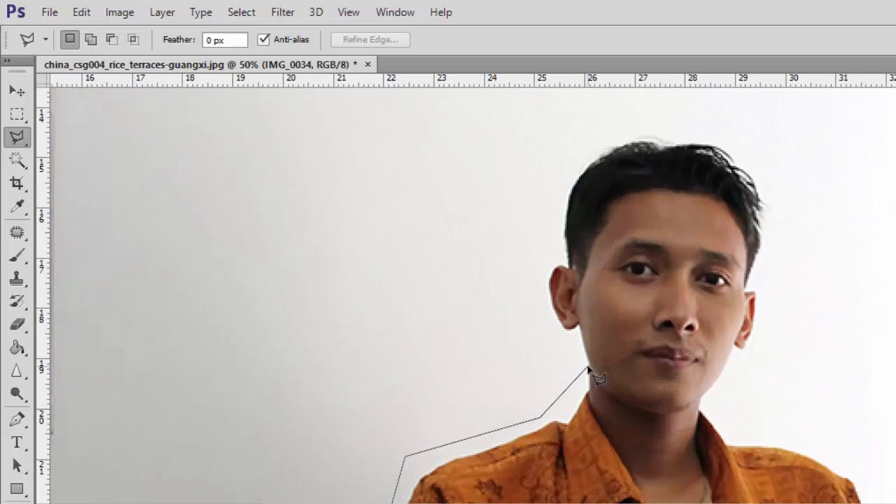
scroll(598, 379, "down", 3)
left_click(489, 310)
left_click(574, 172)
left_click(724, 219)
Finish and close the lasso outline around the man's shirt, then fit the image to the window.
scroll(686, 450, "up", 3)
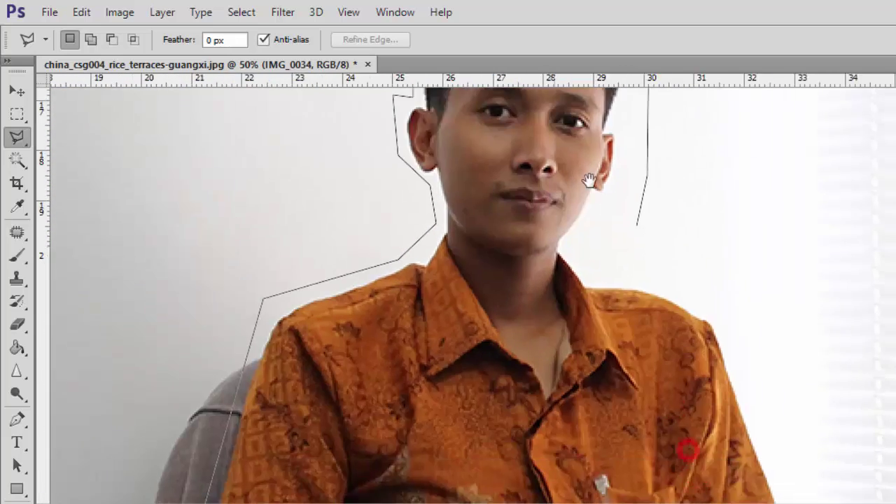
scroll(758, 420, "down", 1)
scroll(756, 422, "down", 3)
scroll(700, 315, "right", 2)
left_click(653, 232)
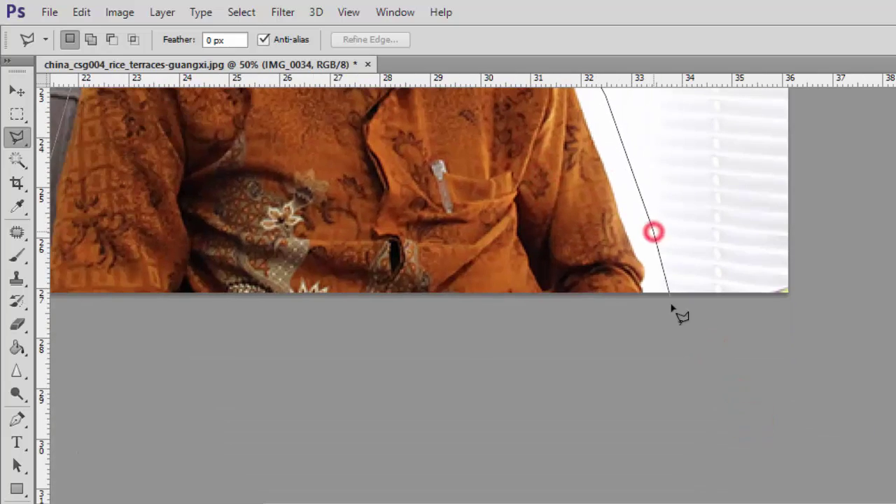
left_click(668, 303)
scroll(626, 336, "up", 1)
scroll(626, 336, "left", 3)
left_click(203, 404)
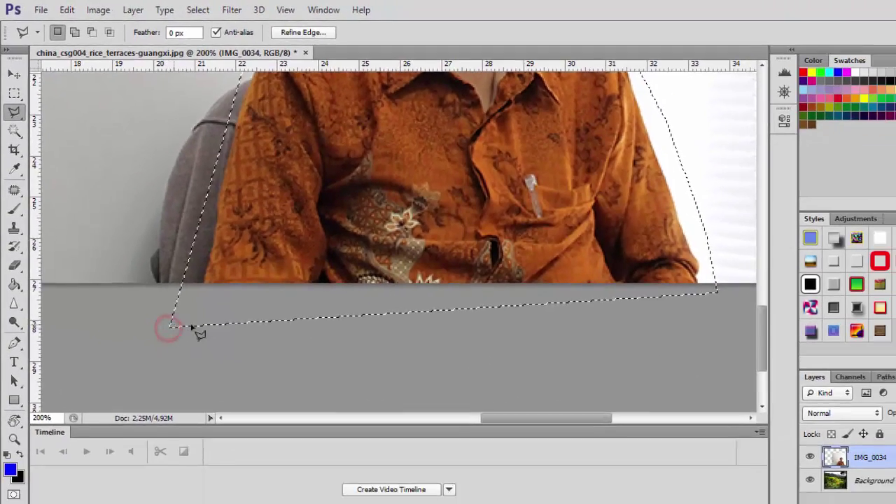
key("ctrl+0")
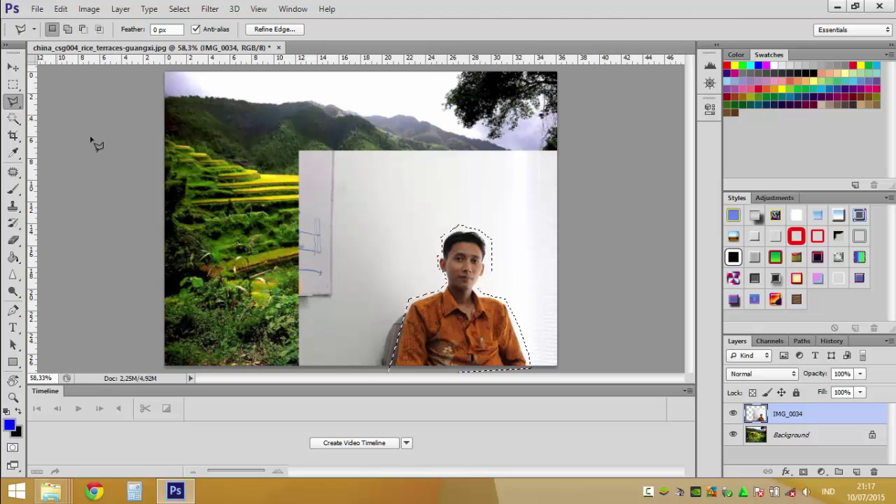
right_click(452, 348)
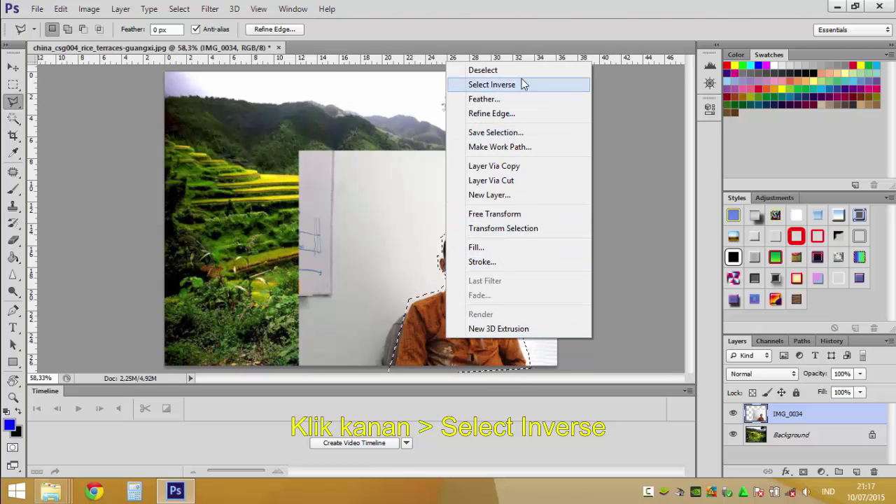
Invert the selection, delete the office background around the man, and deselect.
left_click(179, 9)
left_click(178, 10)
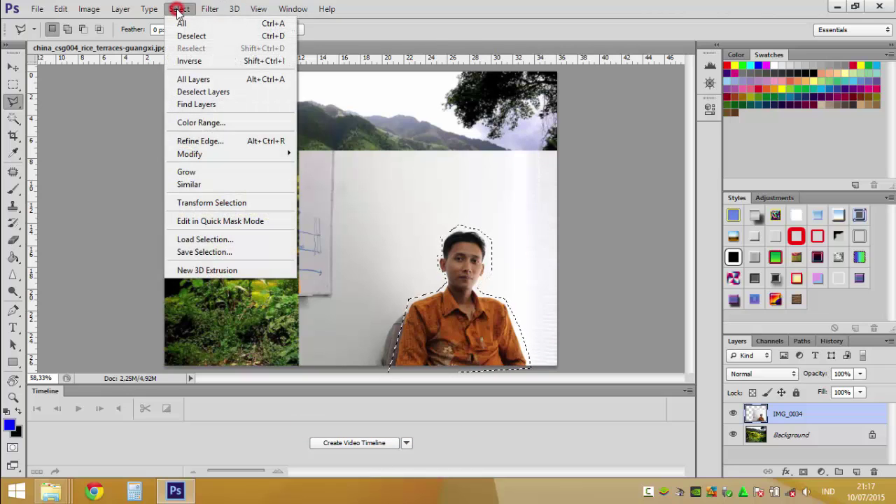
left_click(188, 61)
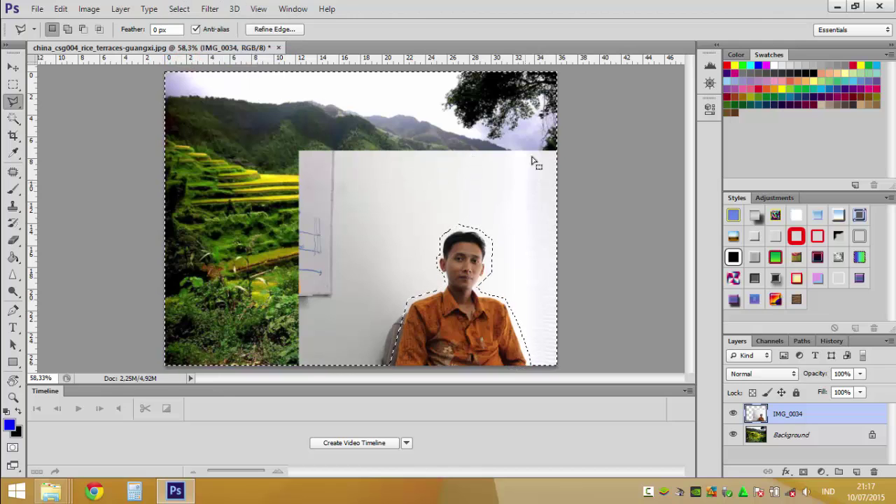
key("Delete")
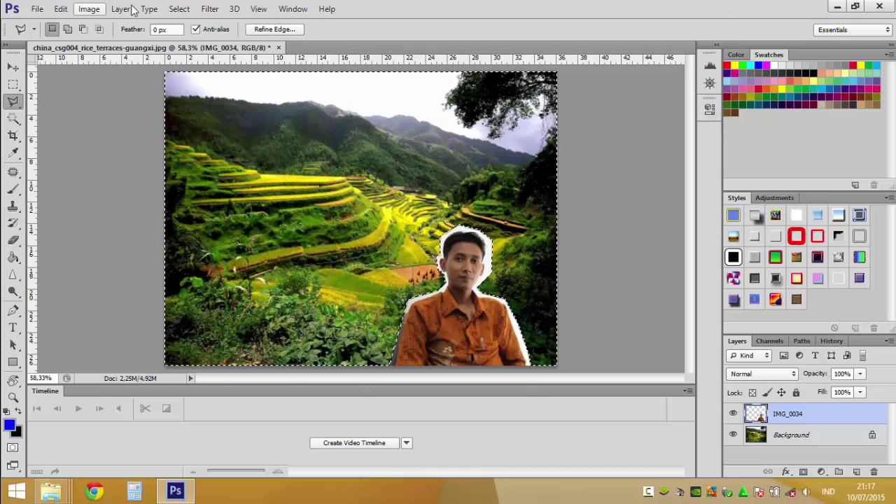
left_click(180, 9)
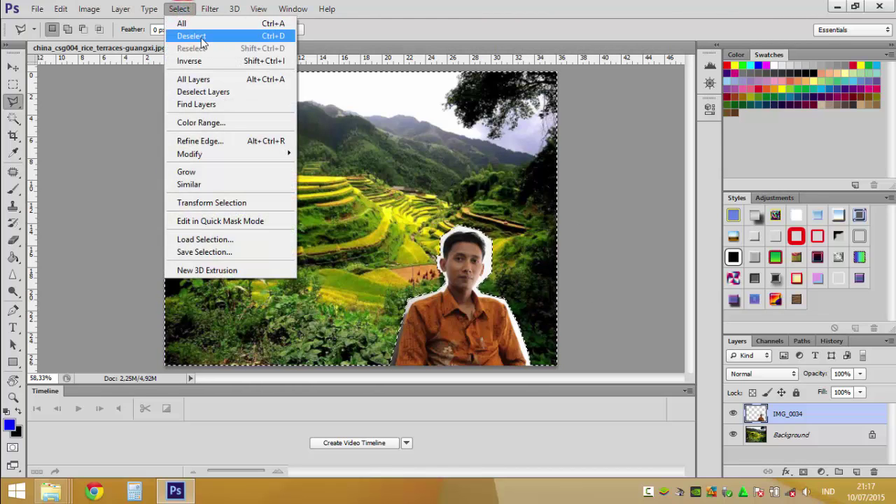
left_click(201, 37)
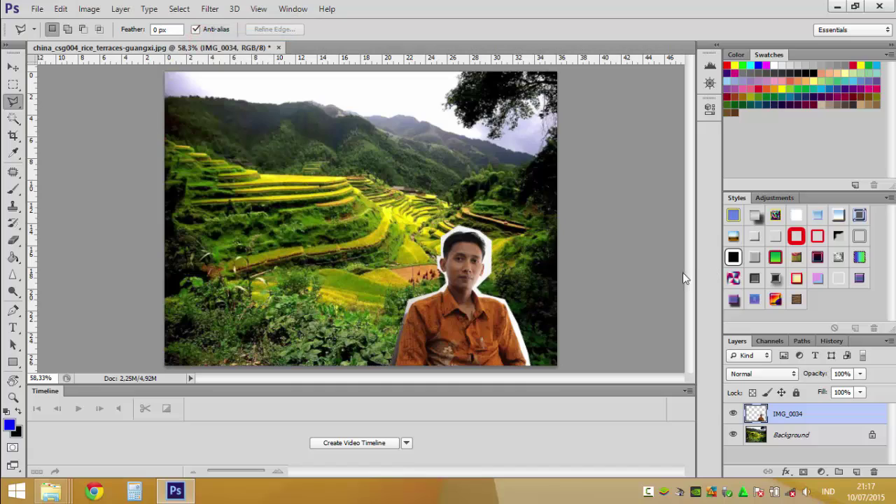
key("ctrl+plus")
key("ctrl+plus")
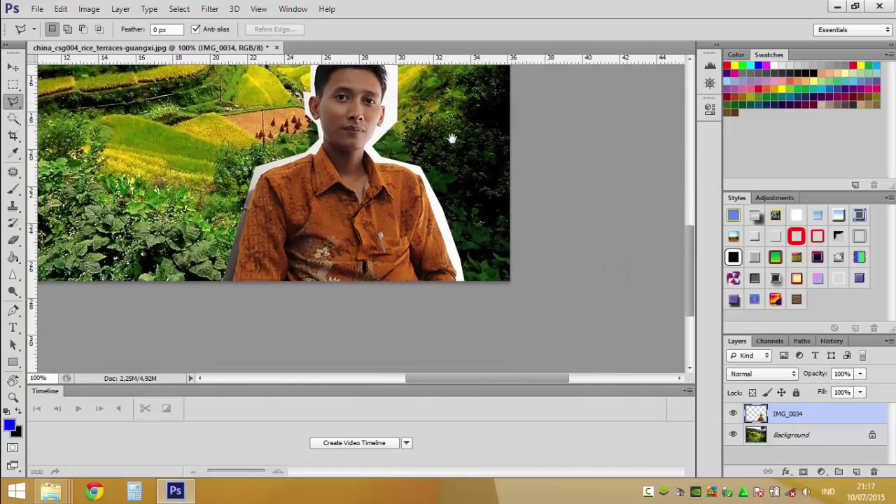
At 200% zoom, Magic Wand-select and delete the white fringe beside the man's face and shirt.
mouse_move(452, 135)
left_mouse_down()
mouse_move(456, 184)
mouse_move(385, 133)
left_mouse_up()
key("ctrl+plus")
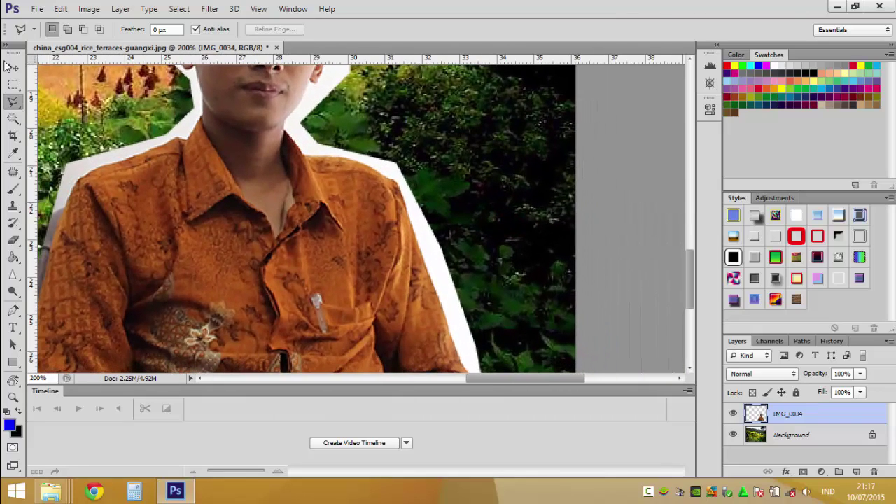
left_click(15, 116)
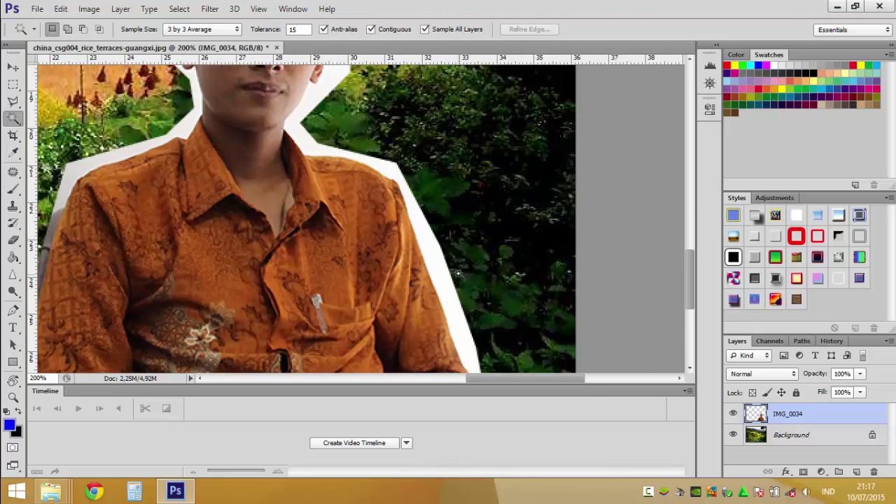
key("Delete")
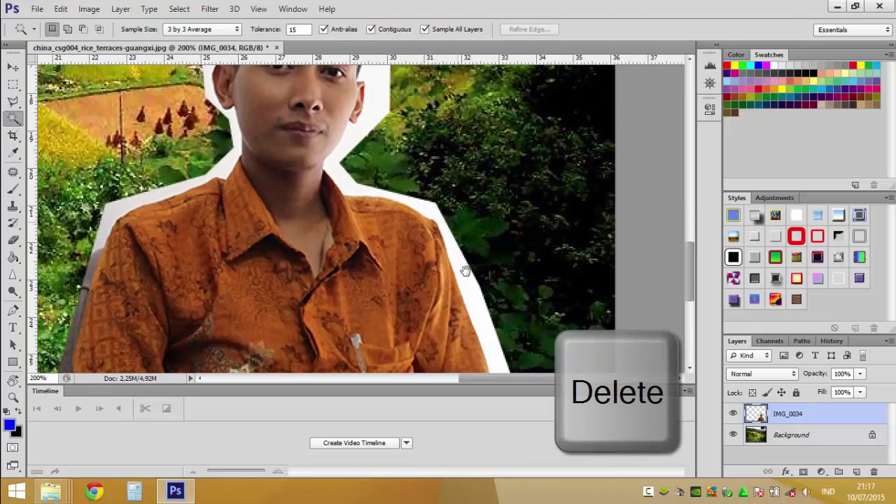
left_click(469, 291)
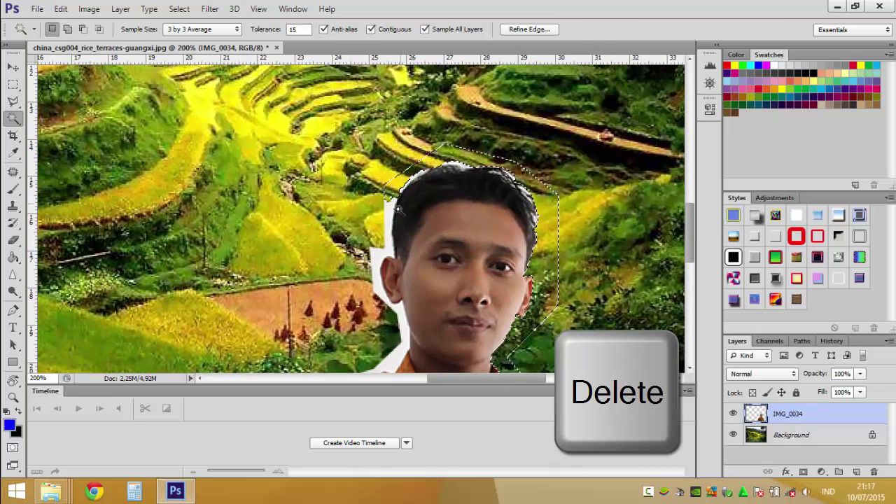
left_click(386, 212)
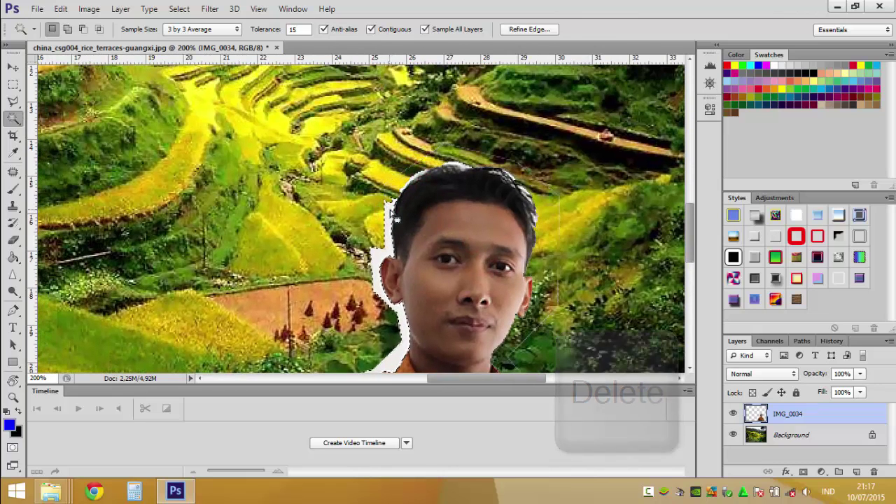
key("Delete")
left_click_drag(400, 307, 374, 200)
scroll(373, 199, "down", 4)
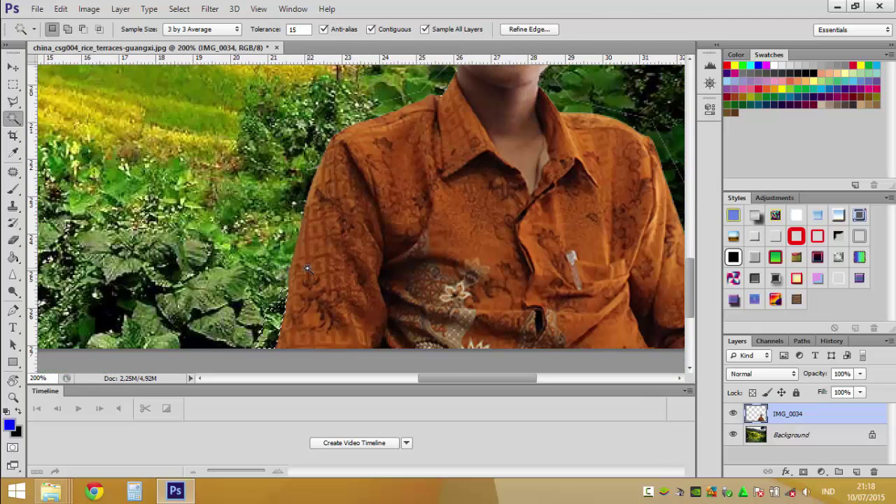
Clear the selection and switch to the plain Eraser Tool.
left_click(185, 10)
left_click(185, 35)
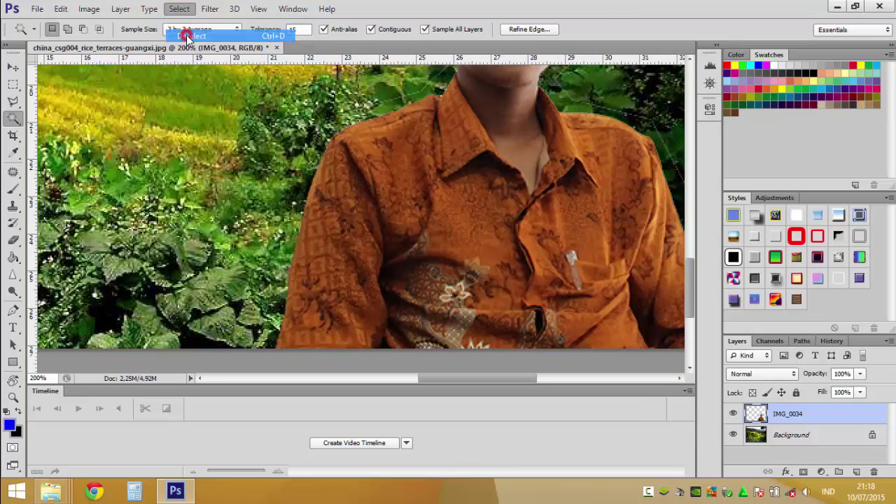
left_click(13, 240)
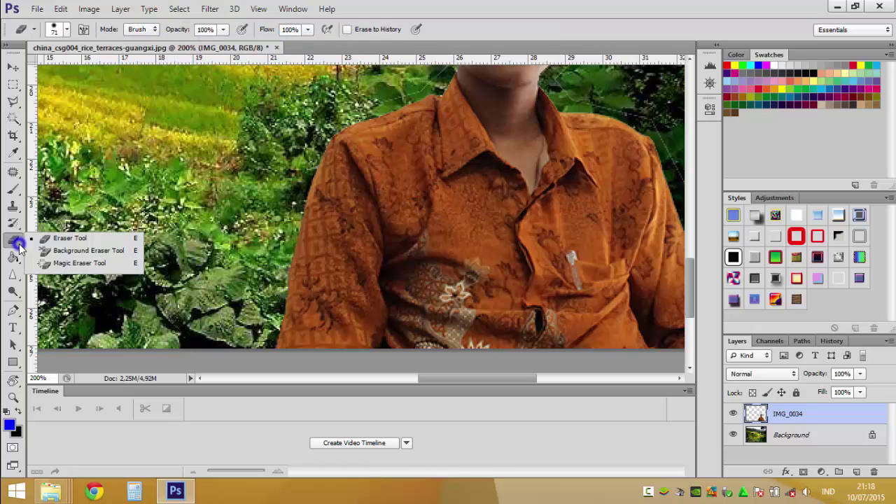
left_click(76, 240)
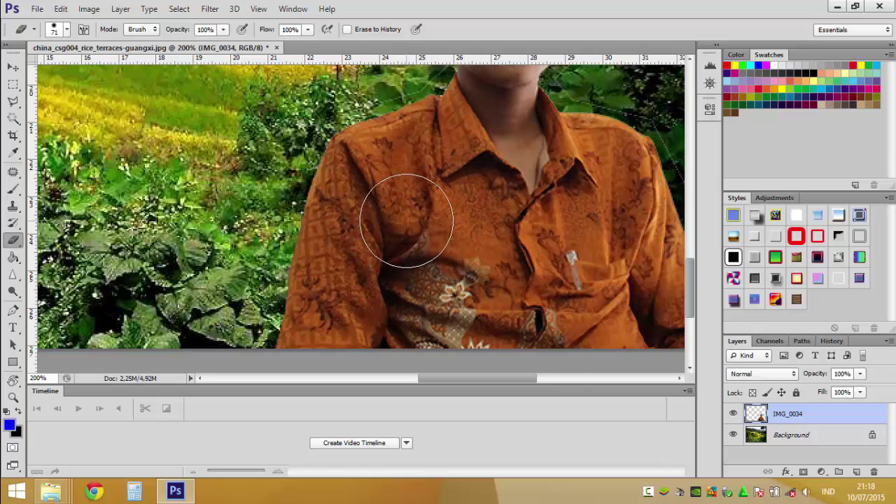
Shrink the eraser brush to 14 px and erase leftover white along the shirt edges.
right_click(407, 218)
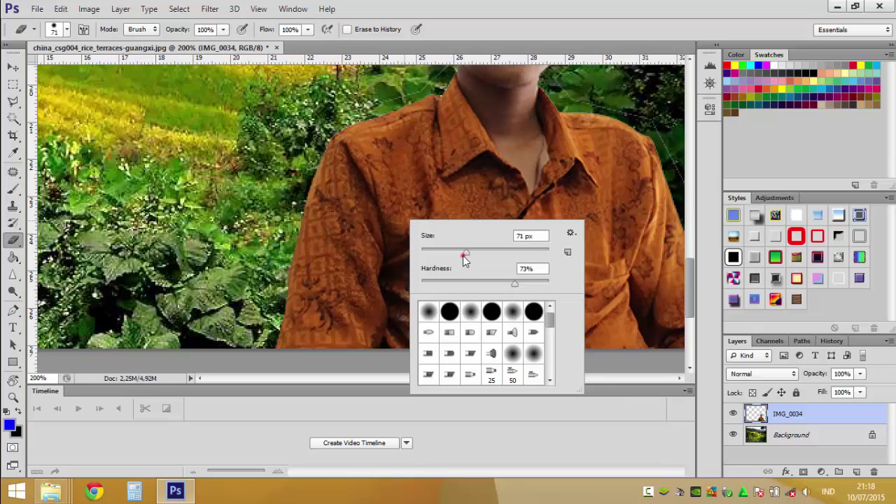
left_click_drag(463, 259, 429, 252)
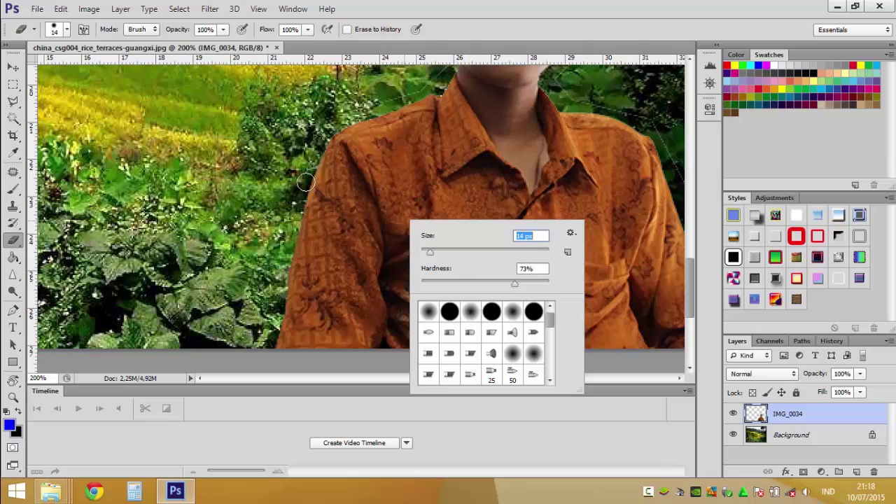
left_click(276, 186)
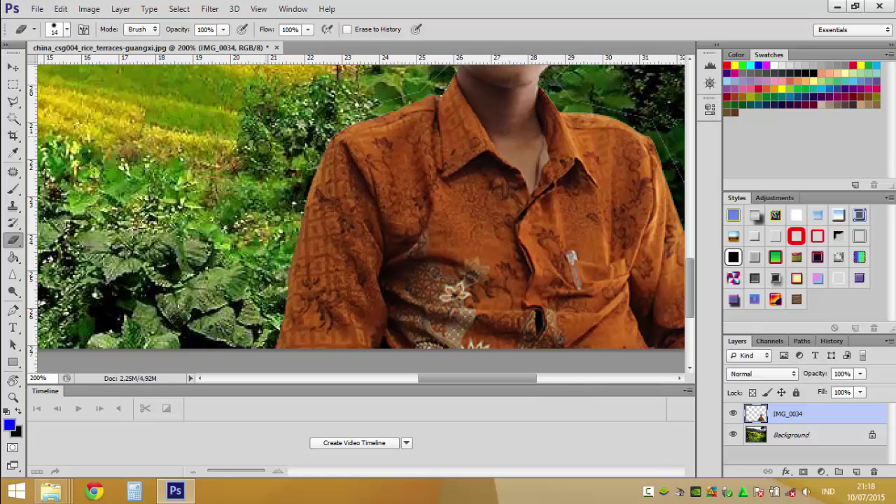
scroll(527, 203, "right", 3)
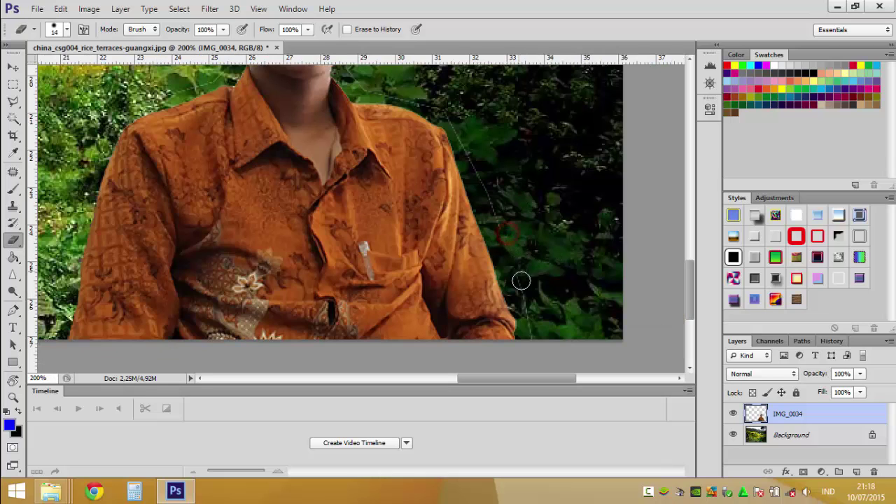
scroll(497, 250, "left", 1)
scroll(498, 250, "up", 2)
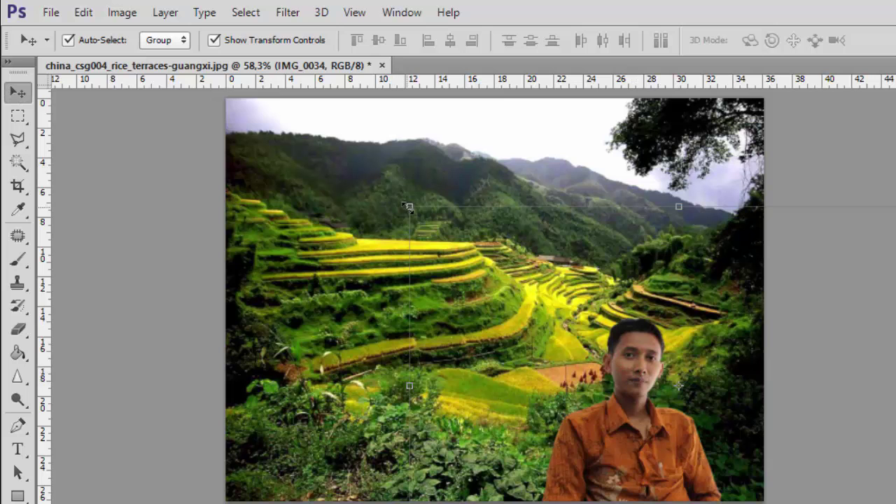
Scale the cut-out man to about 135% and move him to the landscape's lower right.
left_click_drag(408, 207, 299, 121)
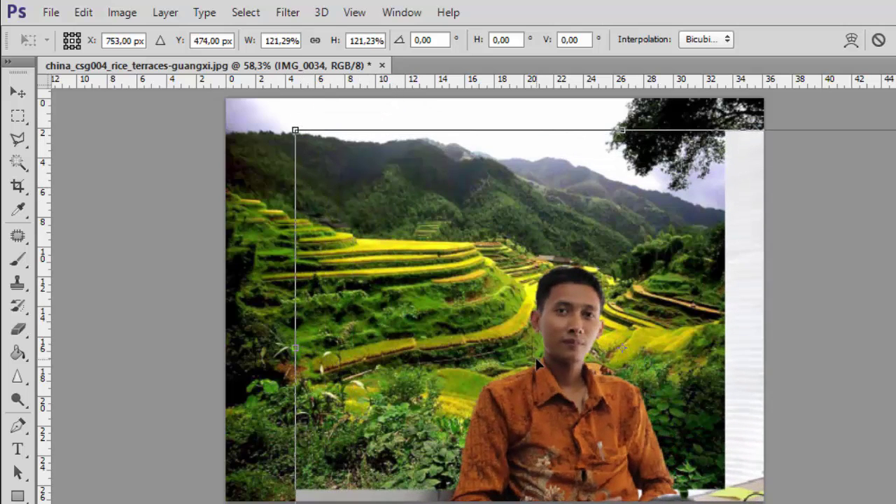
mouse_move(581, 336)
left_mouse_down()
mouse_move(615, 330)
mouse_move(666, 355)
left_mouse_up()
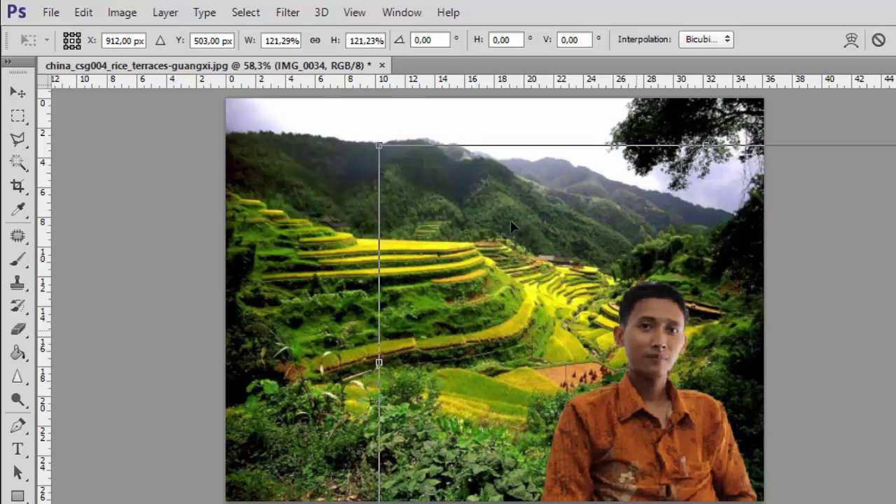
left_click_drag(377, 148, 304, 90)
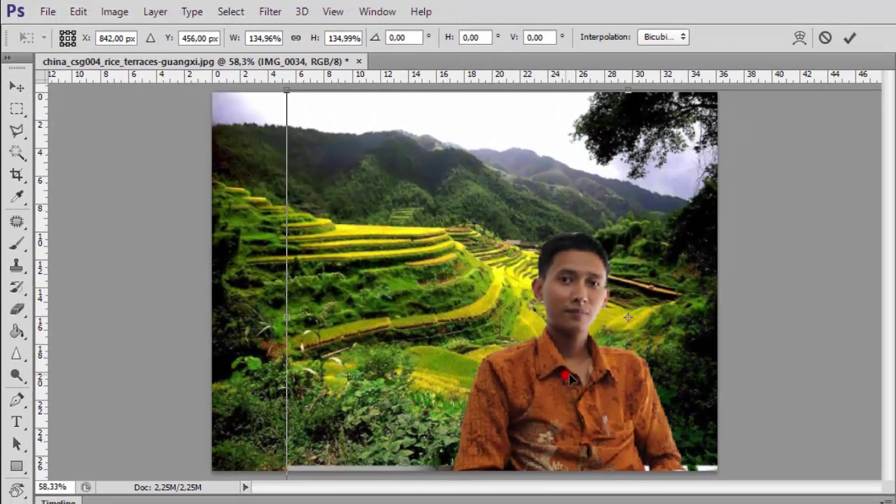
mouse_move(569, 376)
left_mouse_down()
mouse_move(591, 382)
mouse_move(590, 392)
mouse_move(592, 383)
left_mouse_up()
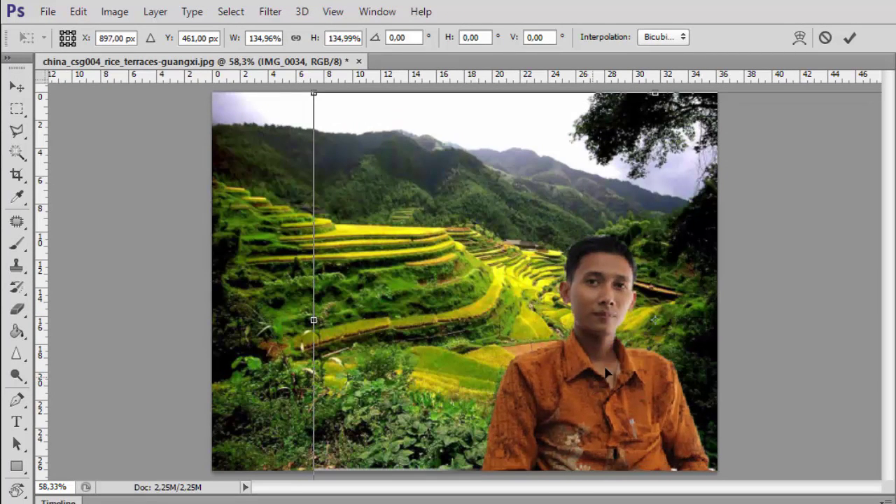